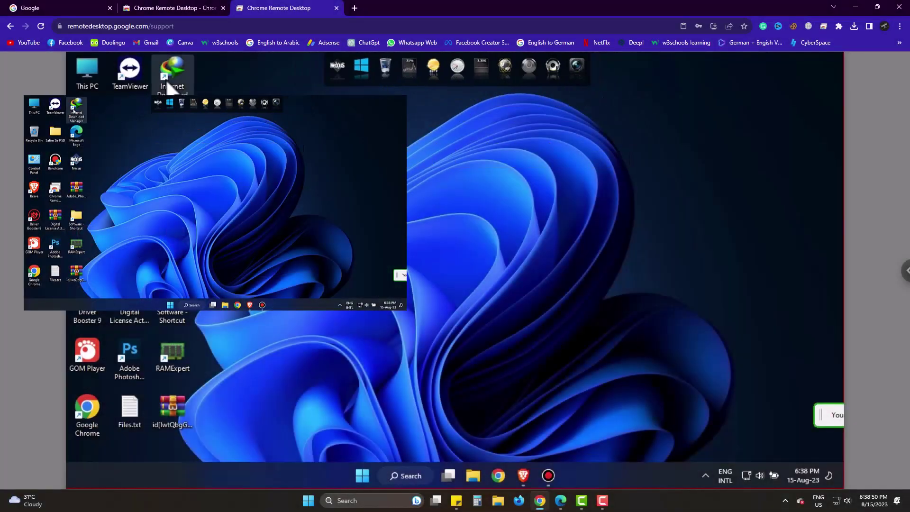
Open and minimize IDM on the remote desktop, then load google.com in the remote browser.
double_click(171, 84)
right_click(316, 333)
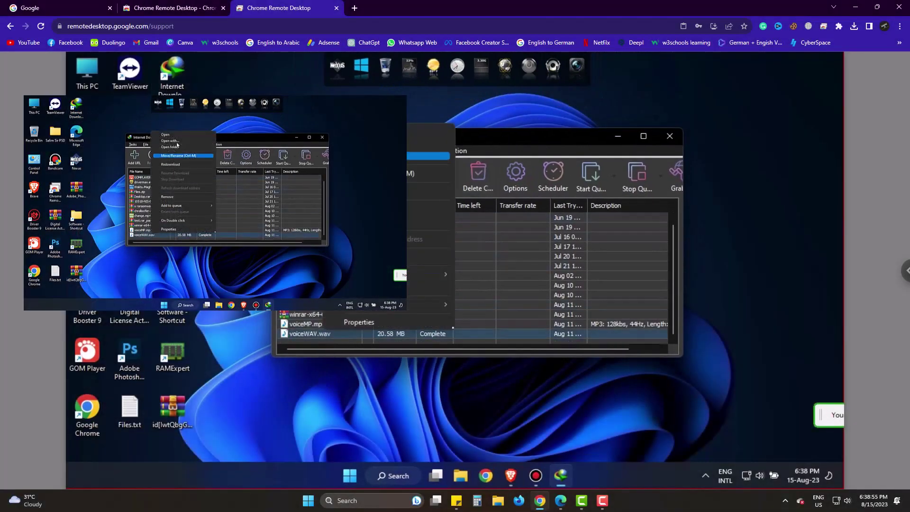
left_click(618, 137)
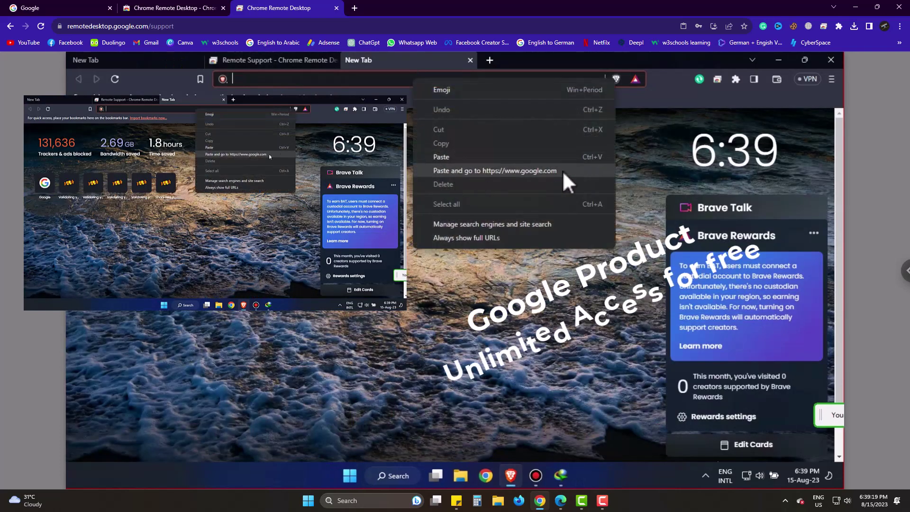
left_click(564, 180)
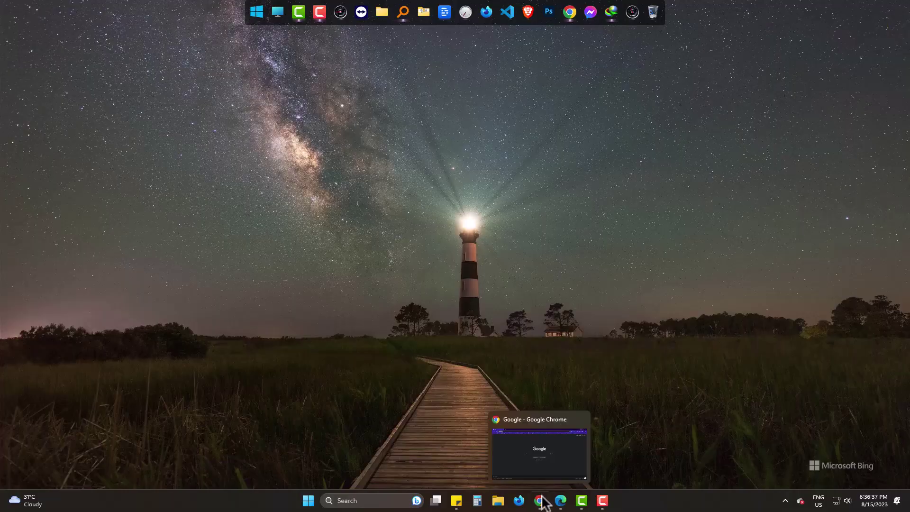
From the local Chrome window on Google, reach the Chrome Web Store through the Extensions menu.
left_click(542, 500)
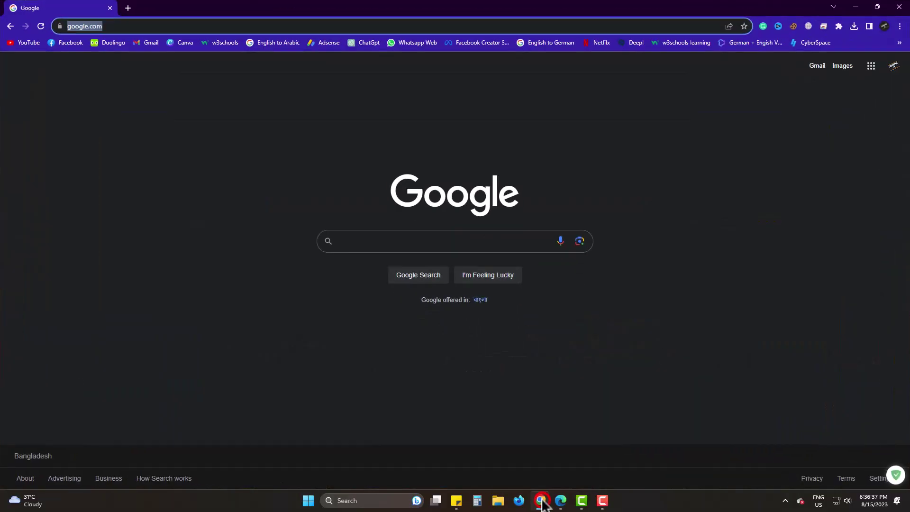
left_click(223, 166)
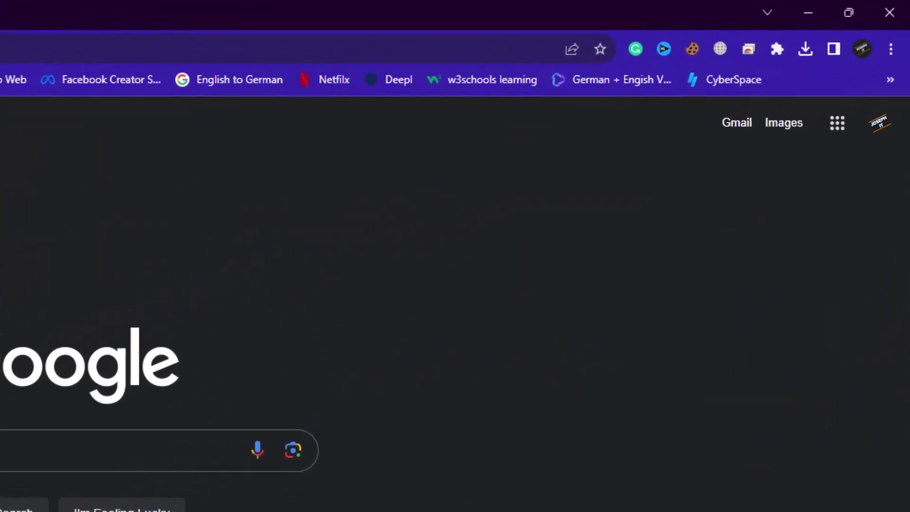
left_click(889, 51)
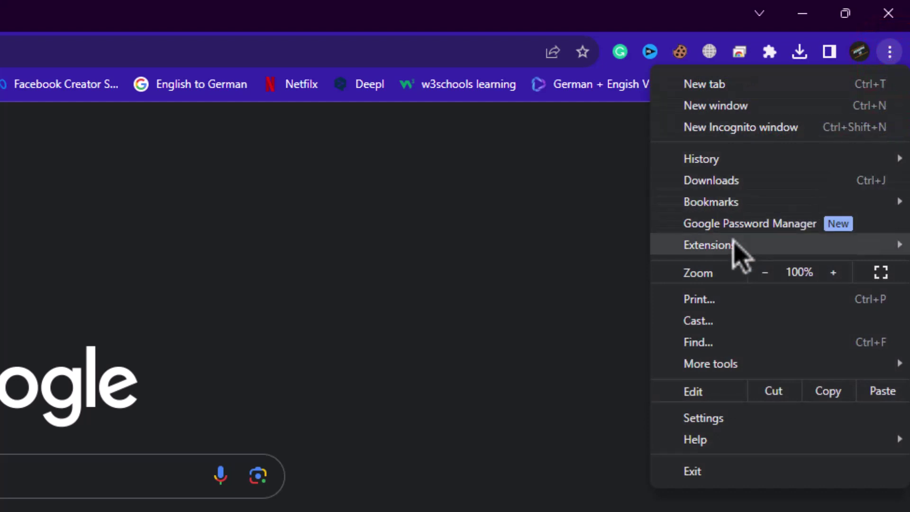
left_click(731, 244)
left_click(608, 278)
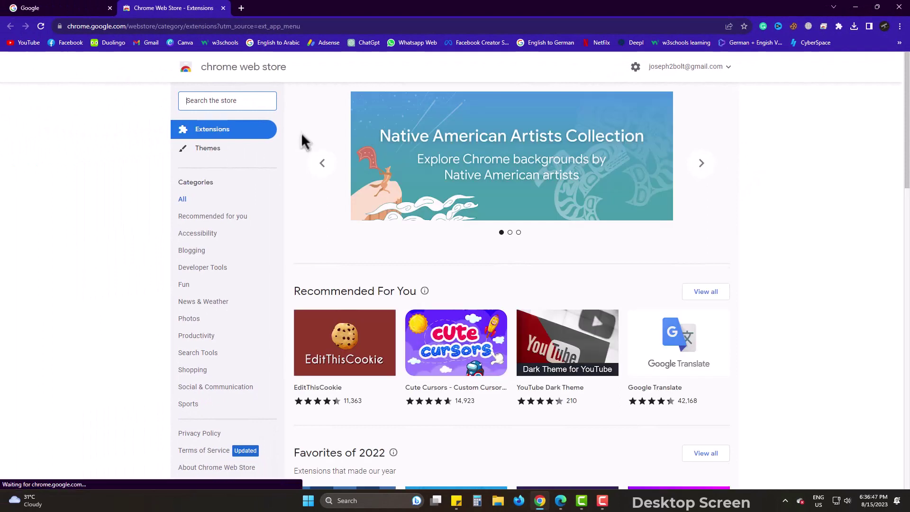
Search the store for 'chrome remote desktop' and open the Chrome Remote Desktop listing.
left_click(239, 103)
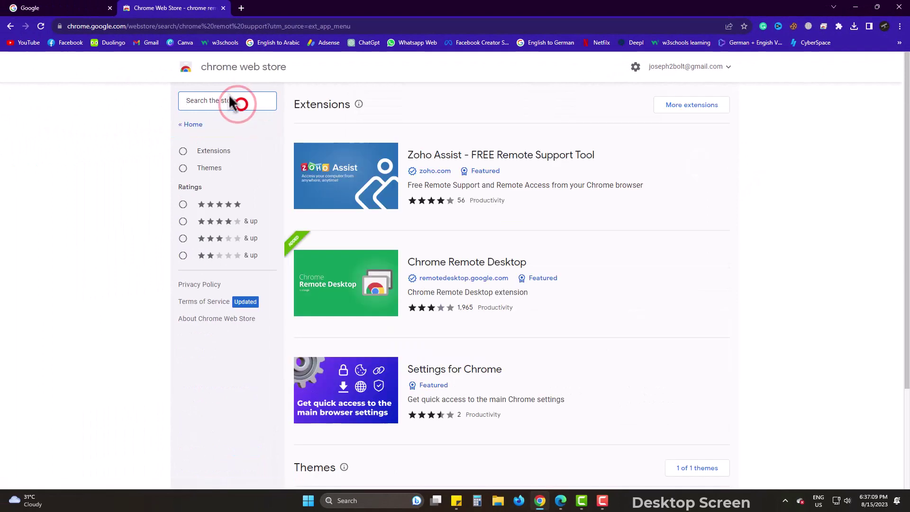
left_click(230, 100)
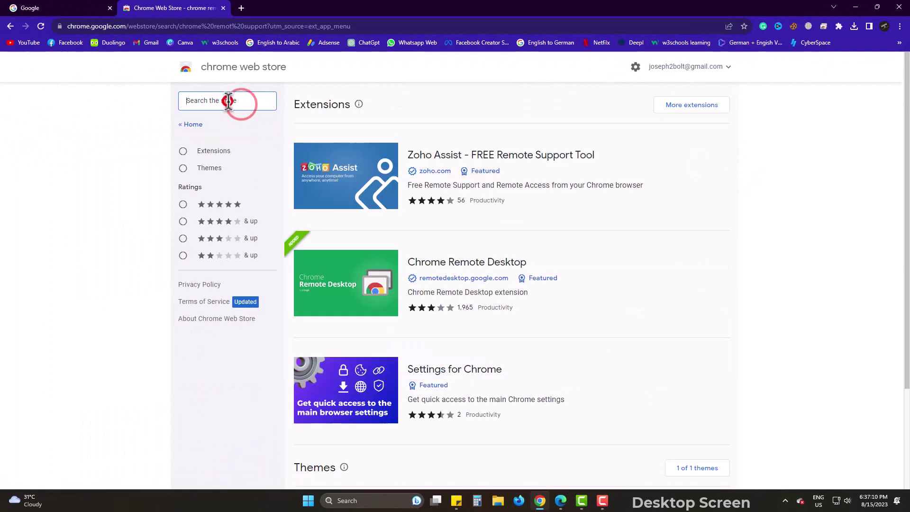
type("chrome rem")
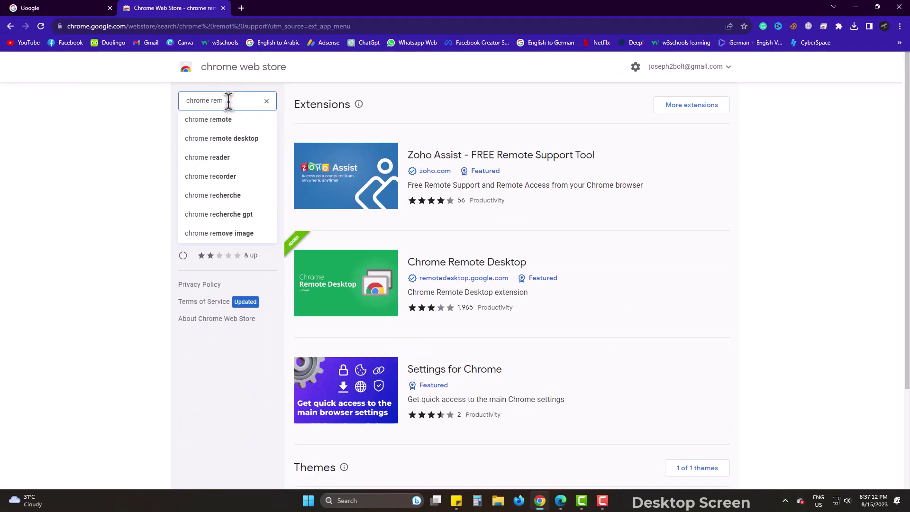
type("ote")
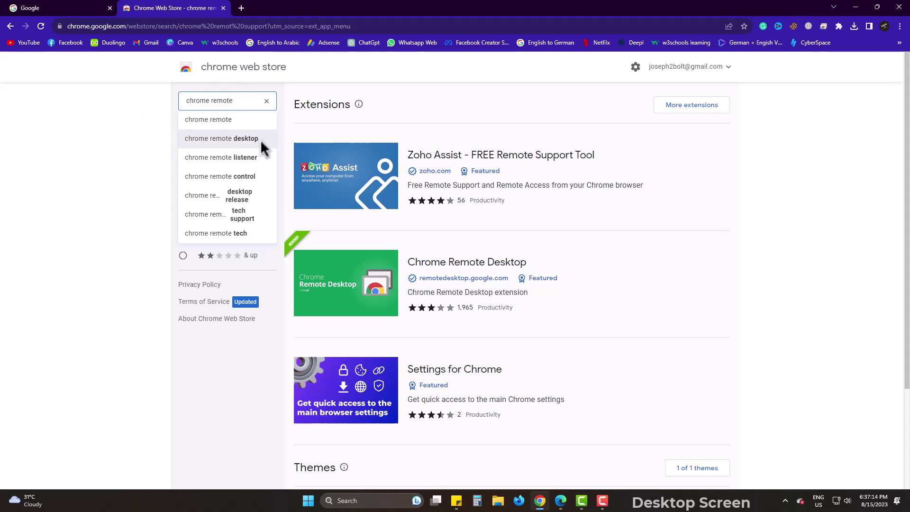
left_click(260, 140)
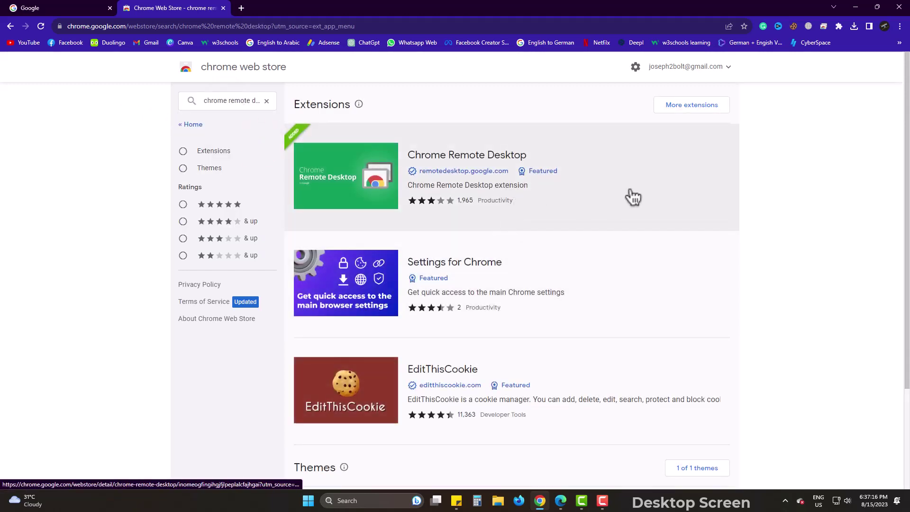
left_click(558, 219)
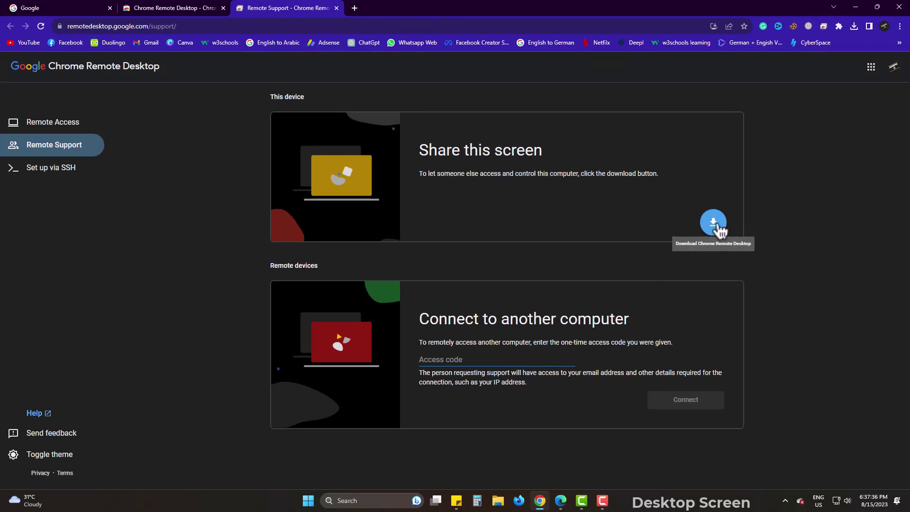
Enter the laptop's one-time access code on the Remote Support page and connect.
left_click(707, 265)
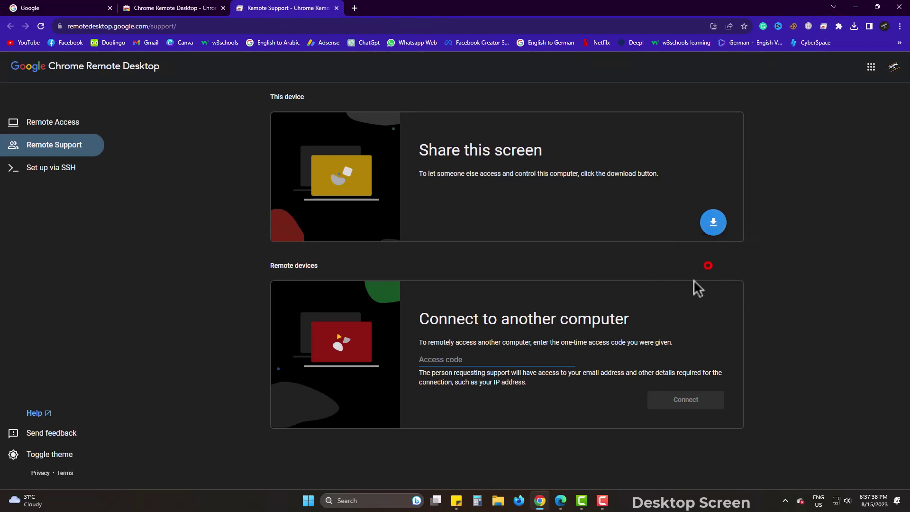
left_click(558, 368)
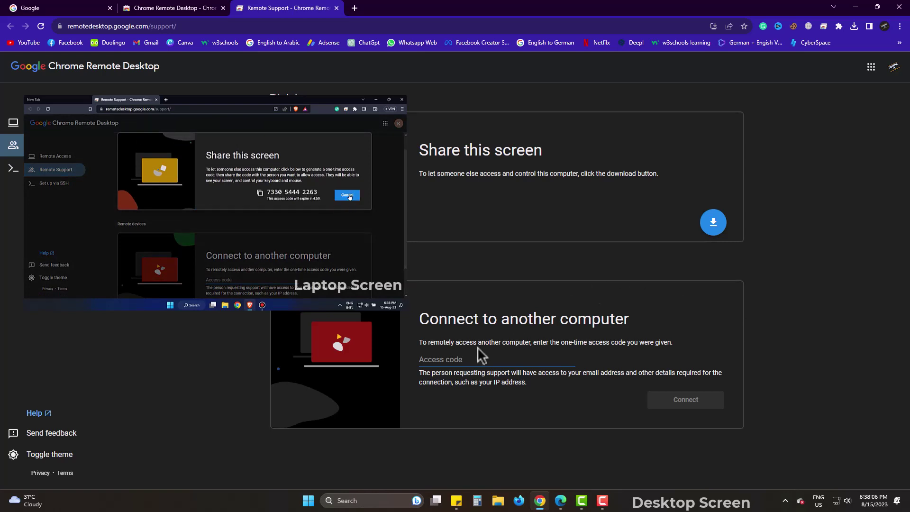
left_click(468, 359)
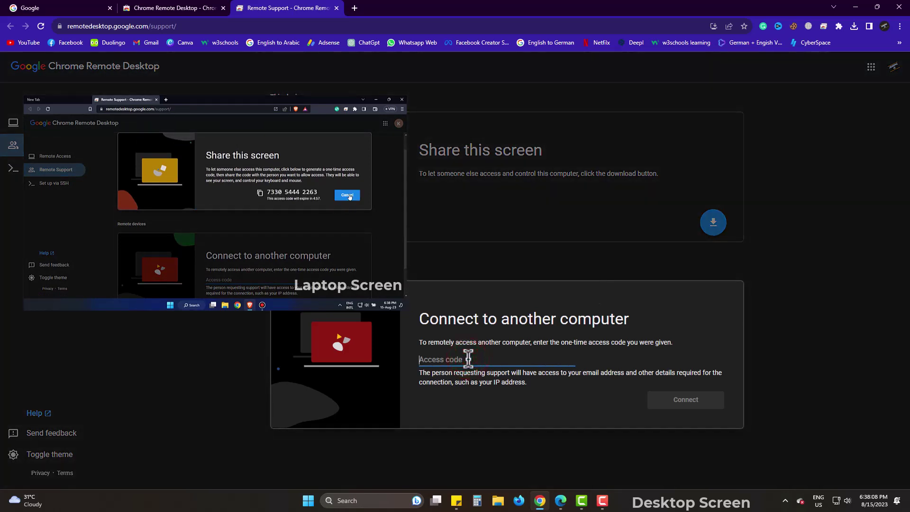
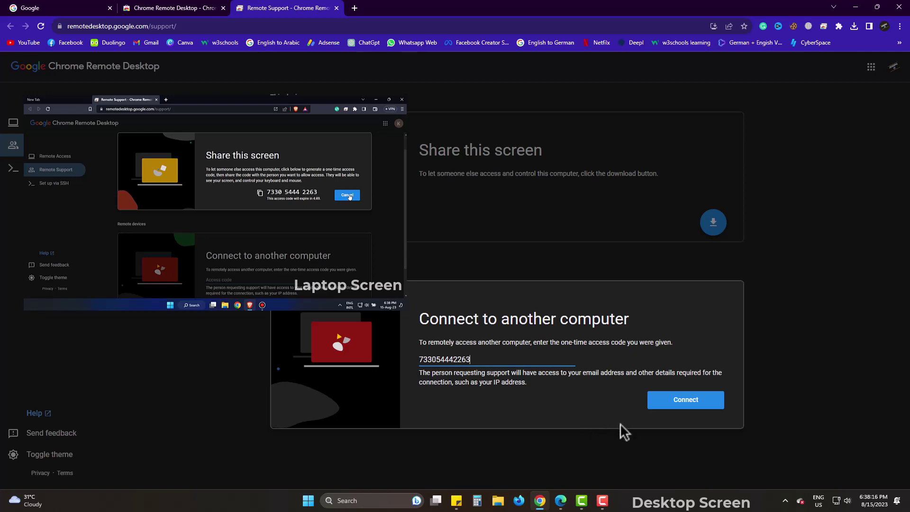
left_click(716, 404)
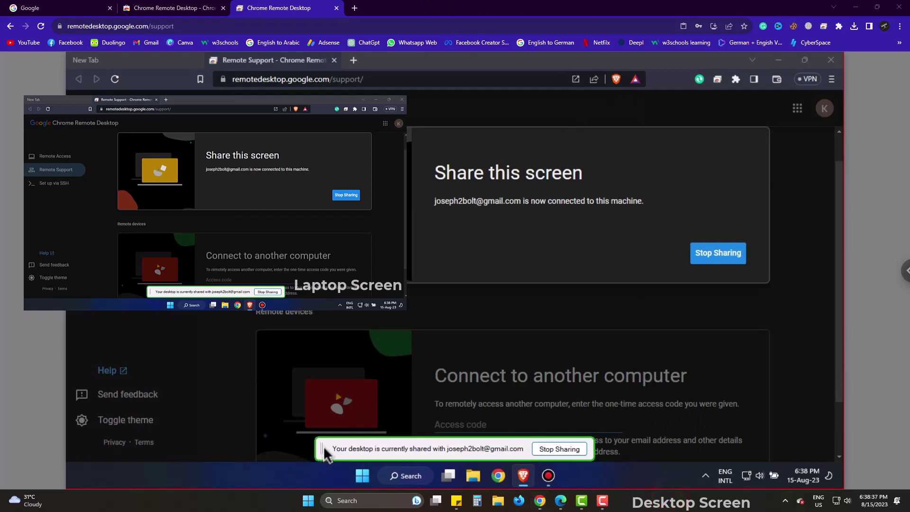
Move the sharing notice aside, switch among the laptop browser's tabs, and minimize the browser.
left_click_drag(324, 449, 823, 414)
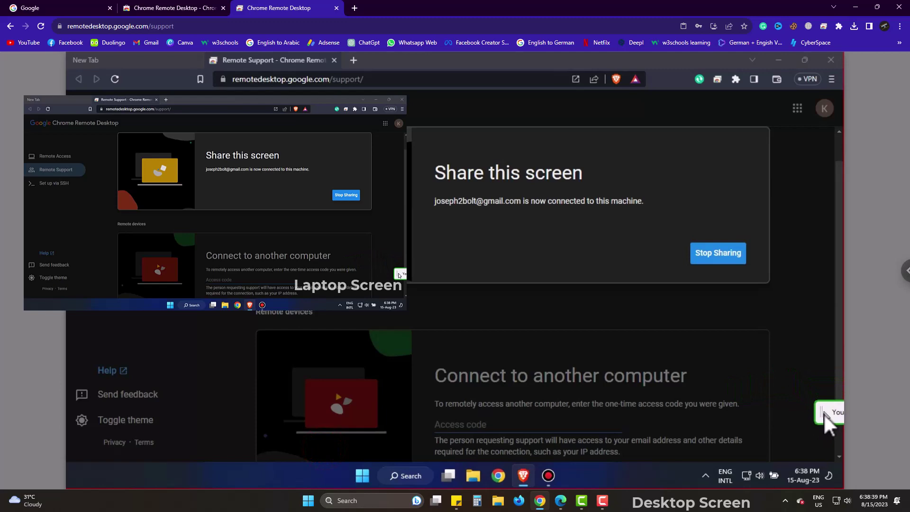
scroll(629, 346, "down", 2)
scroll(629, 346, "up", 3)
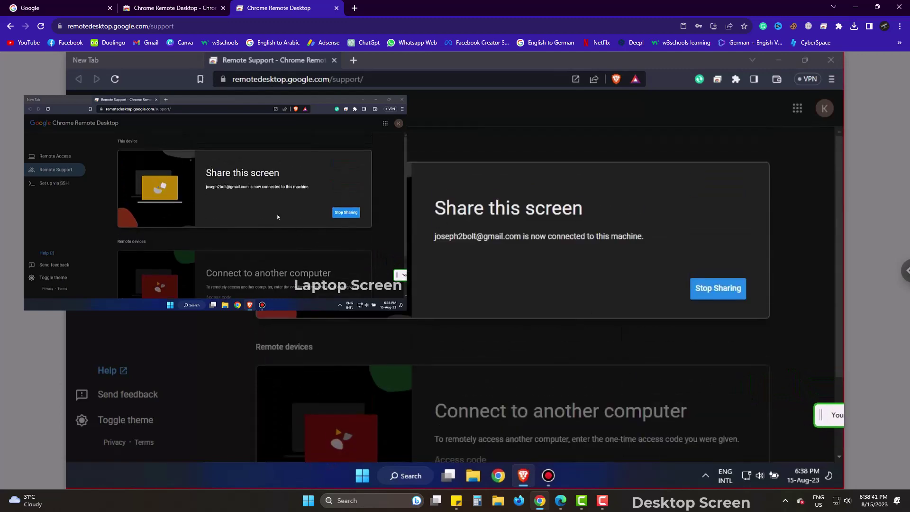
left_click(354, 61)
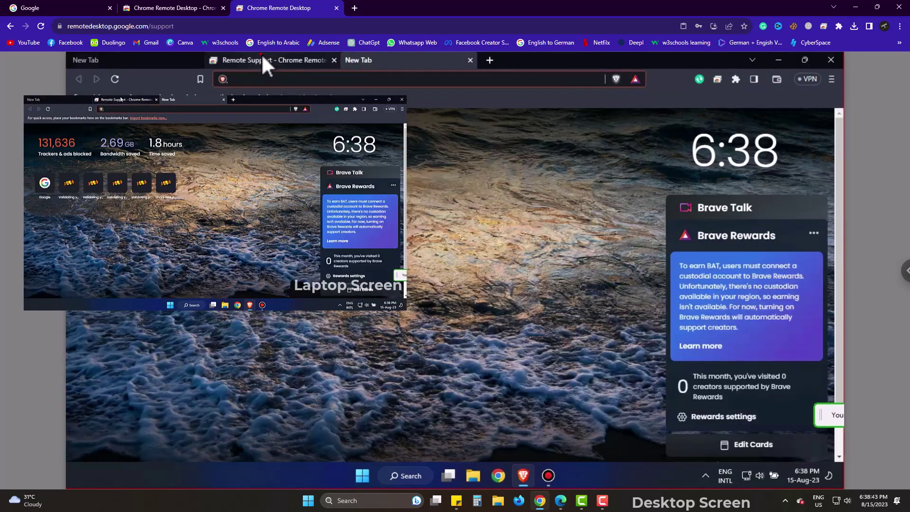
left_click(263, 61)
left_click(165, 62)
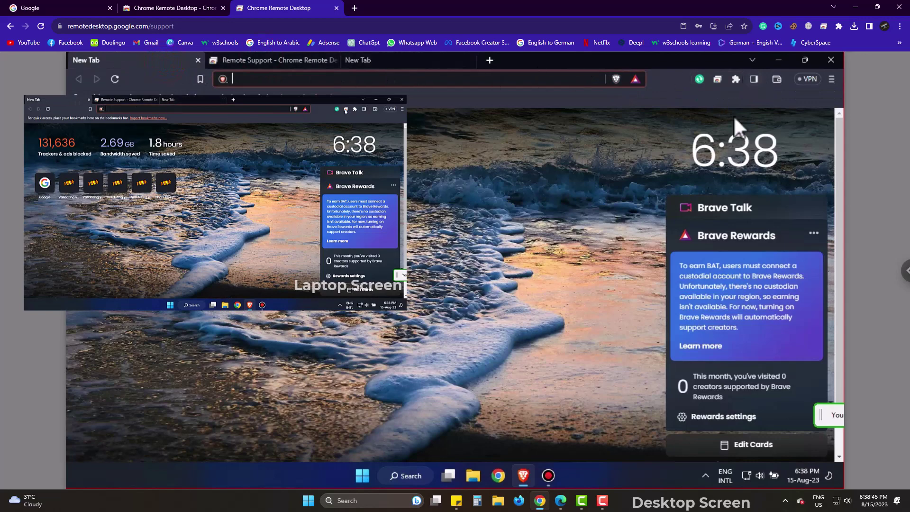
left_click(778, 60)
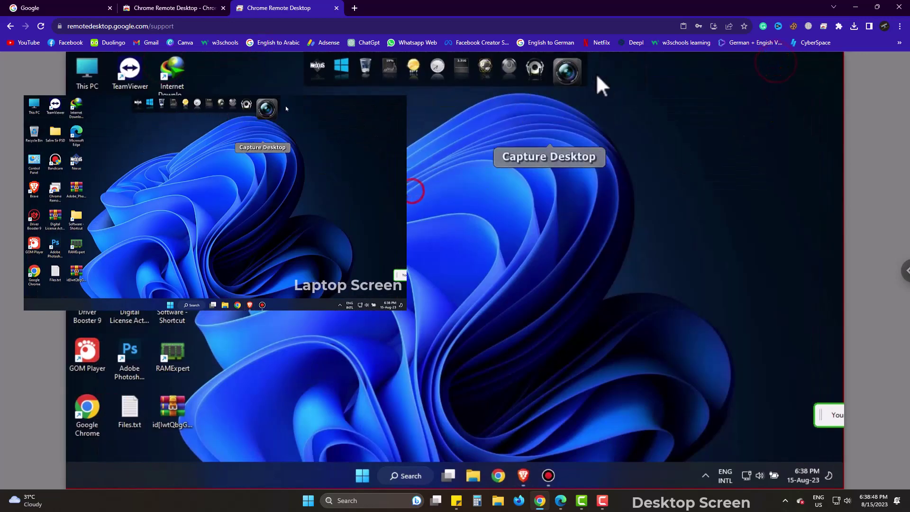
Open Internet Download Manager on the laptop, select the voiceWAV entry, and minimize it.
double_click(172, 75)
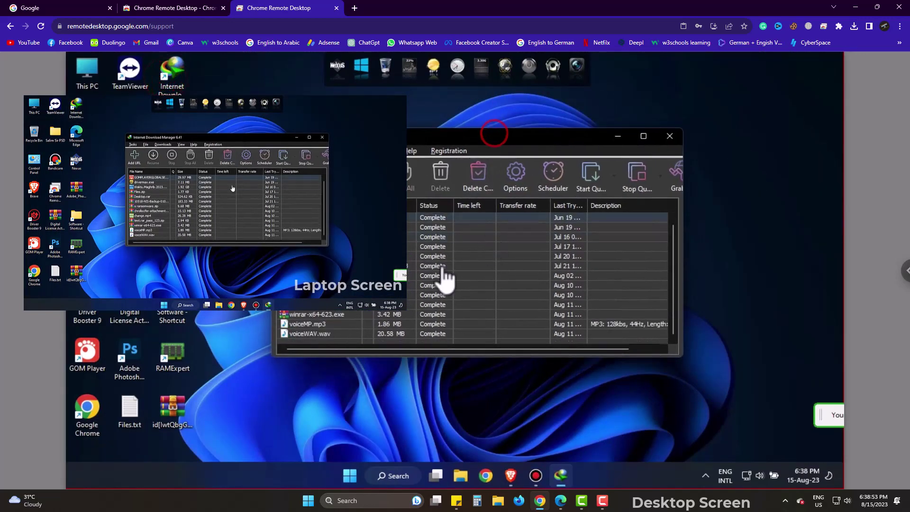
left_click(321, 333)
left_click(617, 135)
left_click(271, 63)
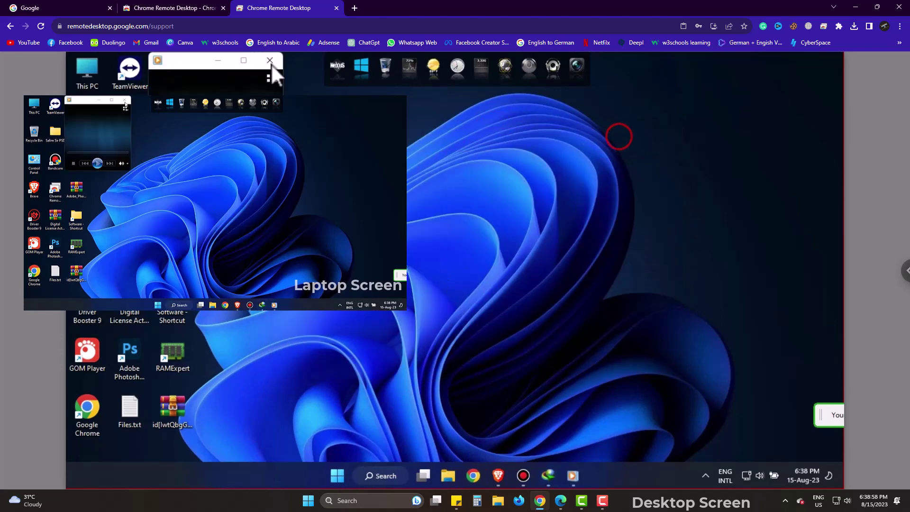
left_click(435, 299)
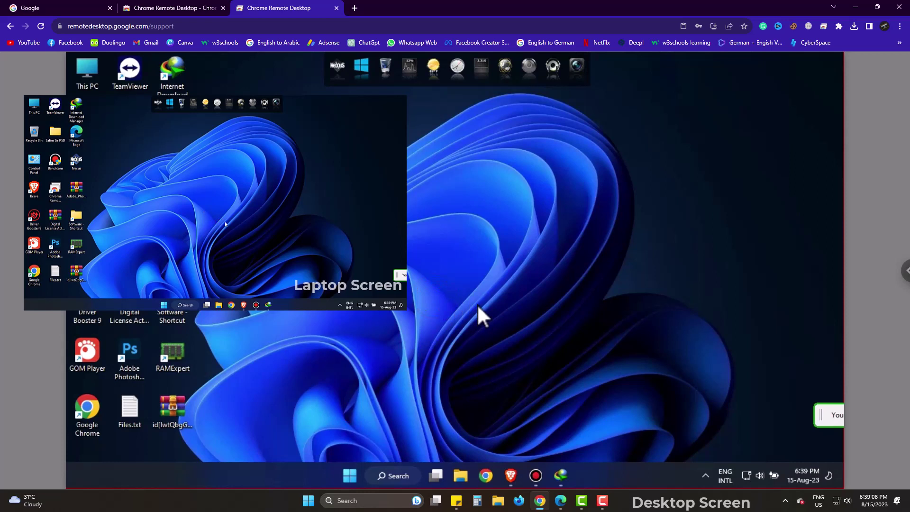
Copy the google.com address from the local Google tab's address bar.
left_click(69, 10)
left_click(75, 26)
right_click(78, 26)
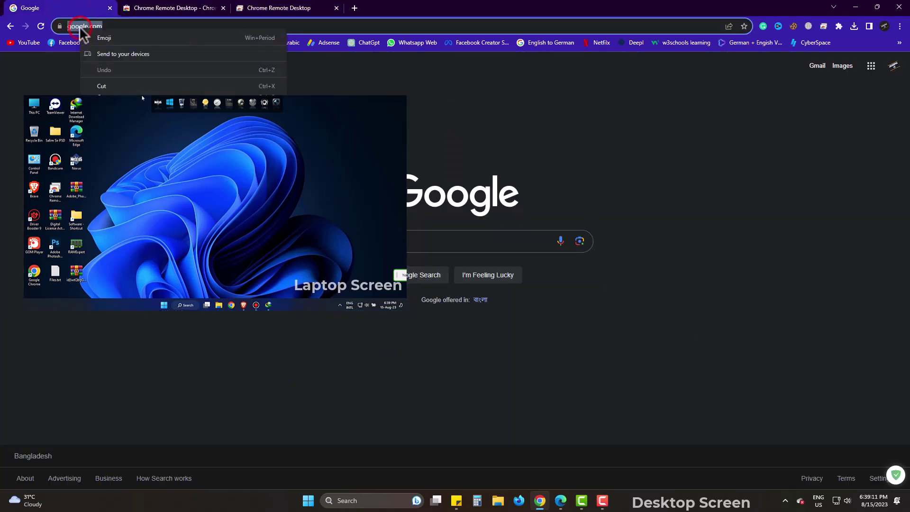
left_click(128, 93)
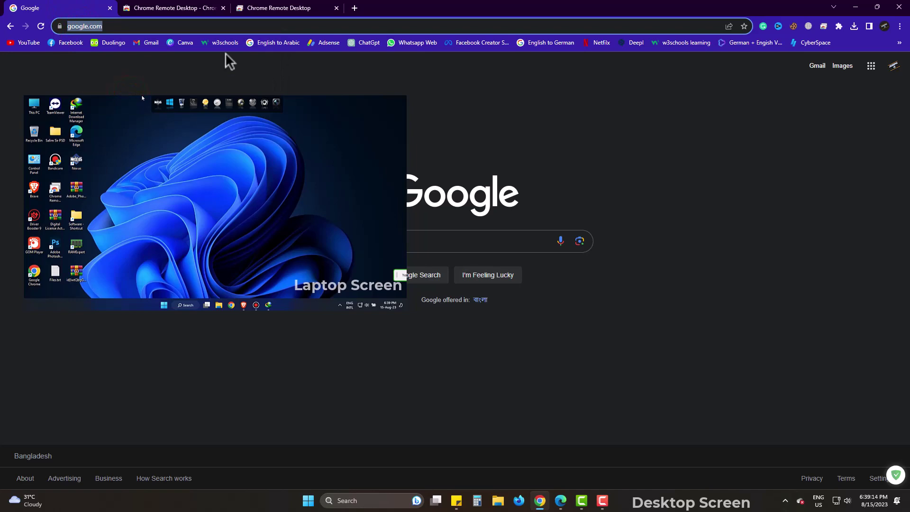
Paste the address into the laptop's Brave browser with Paste and go to load Google.
left_click(275, 9)
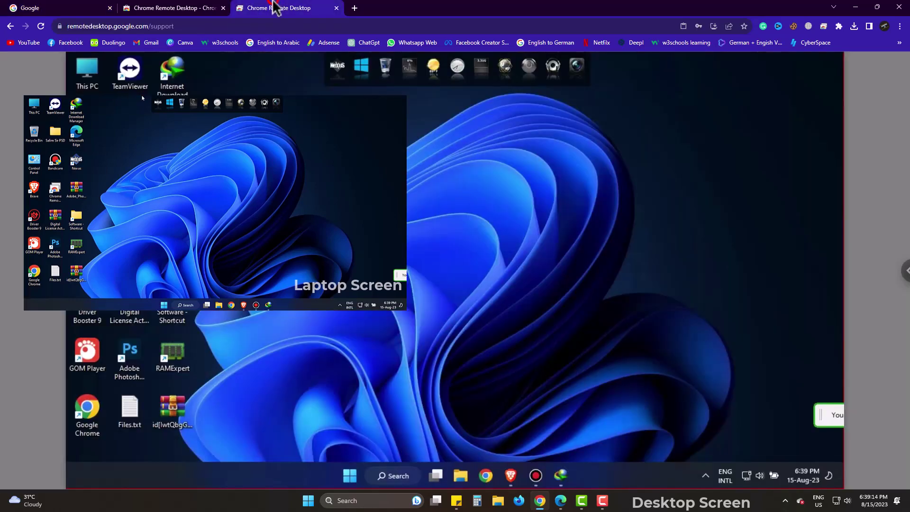
left_click(511, 475)
left_click(414, 60)
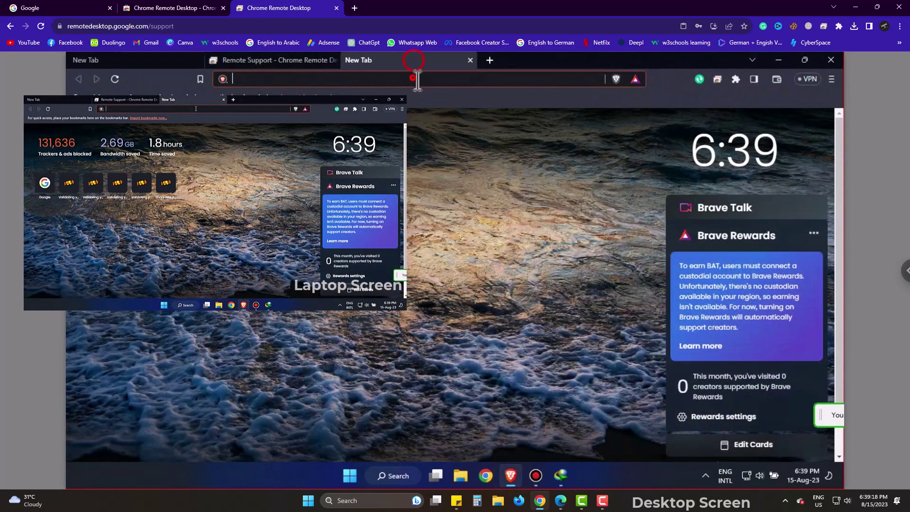
right_click(418, 79)
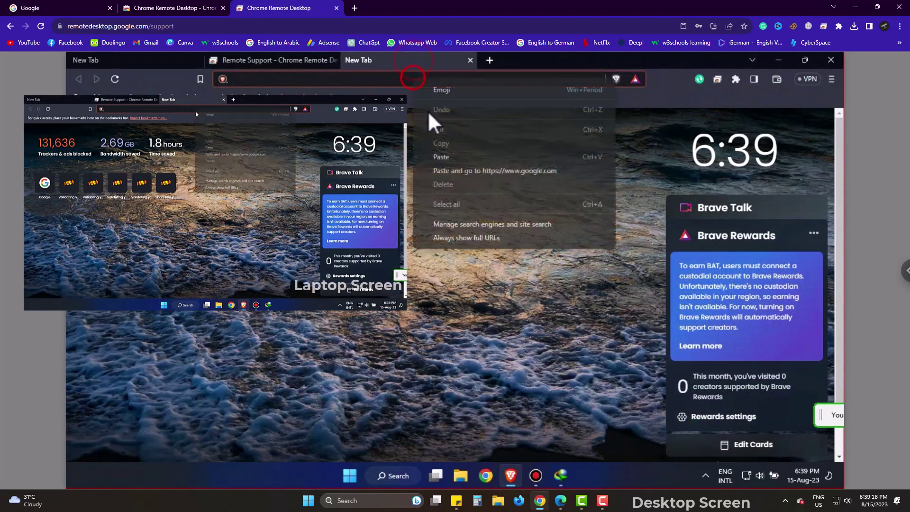
left_click(563, 172)
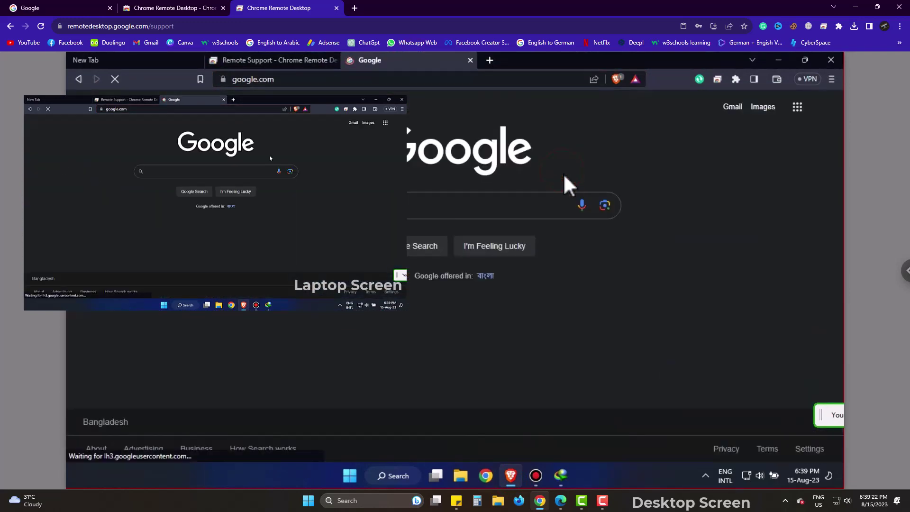
On the laptop, open toffeeshare.com in a new tab and share webaddress.jpg.
left_click(489, 60)
left_click(151, 190)
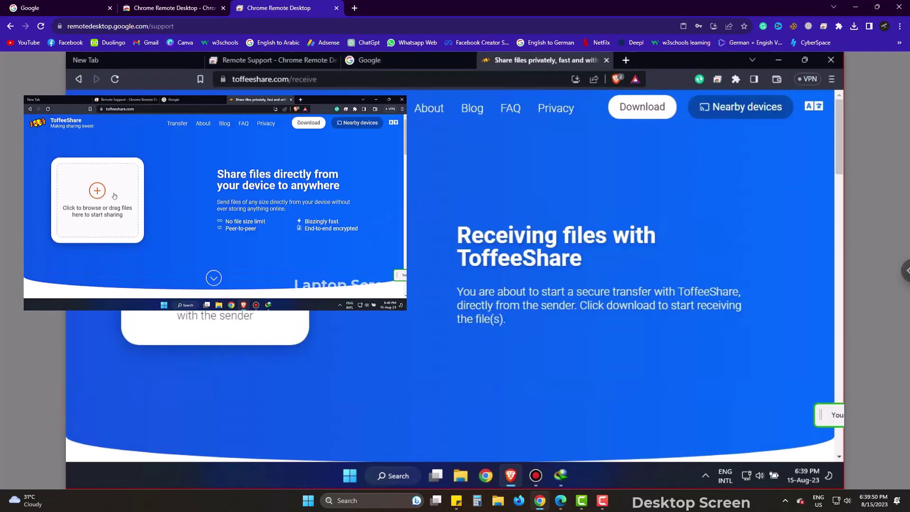
left_click(114, 196)
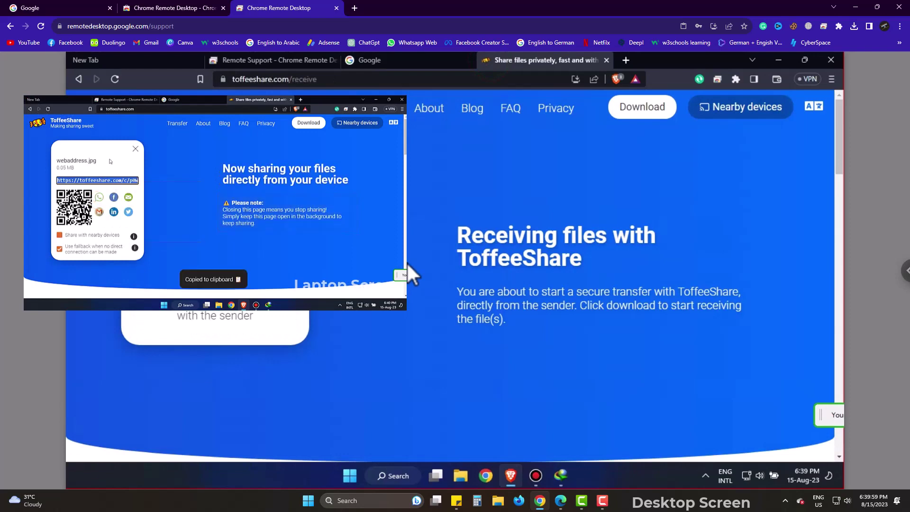
left_click(214, 324)
left_click(747, 442)
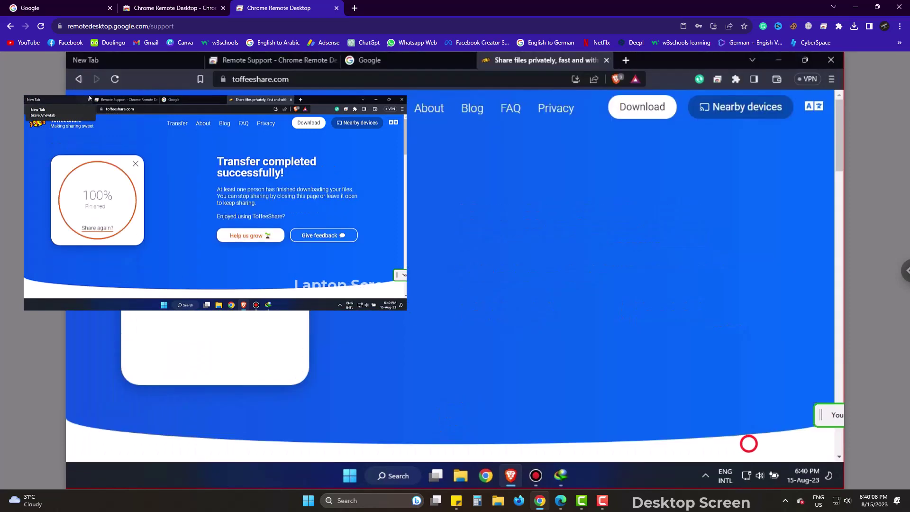
Paste the ToffeeShare link into a new local tab and load it.
left_click(354, 8)
key("ctrl+v")
key("Return")
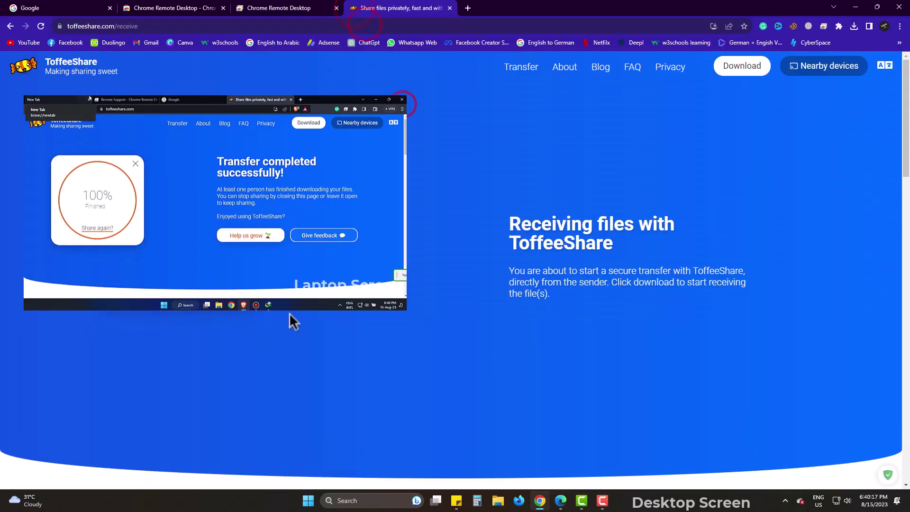
View webaddress (1).jpg in Photos, close it, and minimize Chrome.
left_click(763, 56)
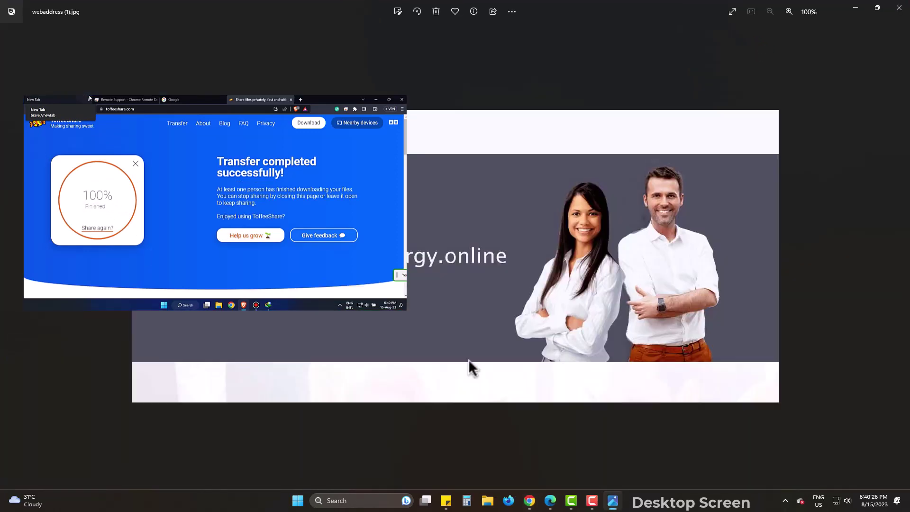
left_click(897, 8)
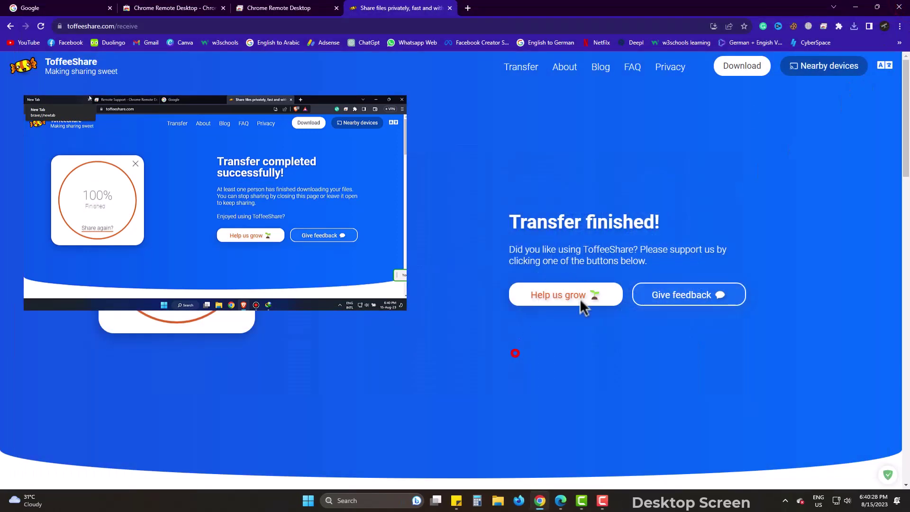
left_click(853, 7)
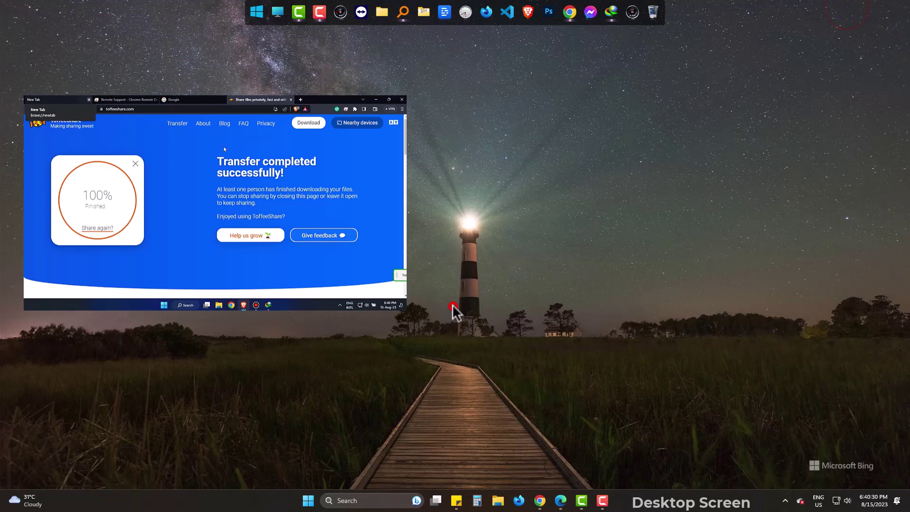